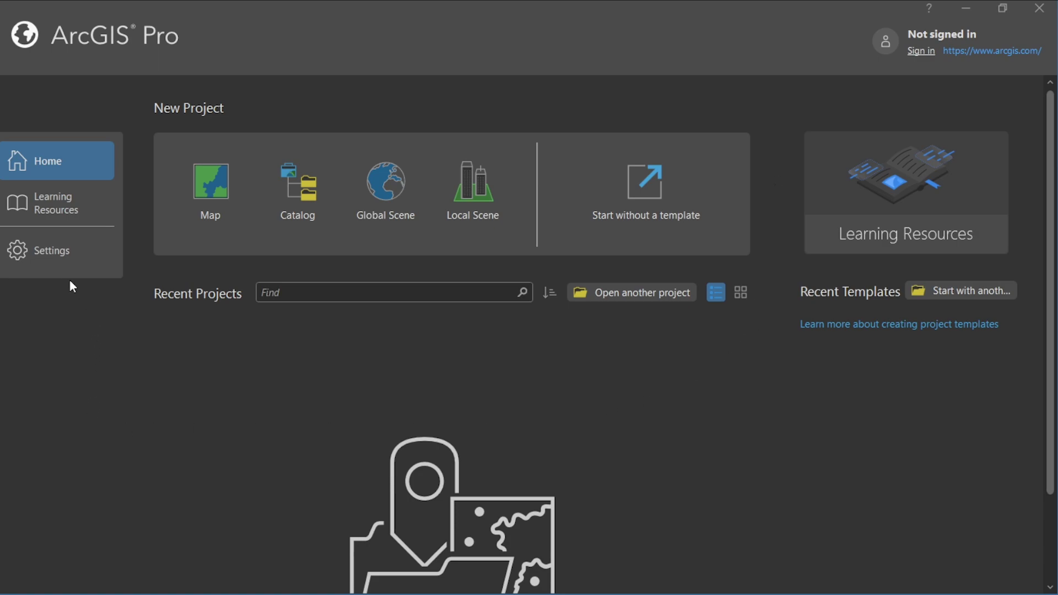
# Step: Review the About, Portals and Licensing settings pages, including the Advanced single use license
pyautogui.click(46, 252)
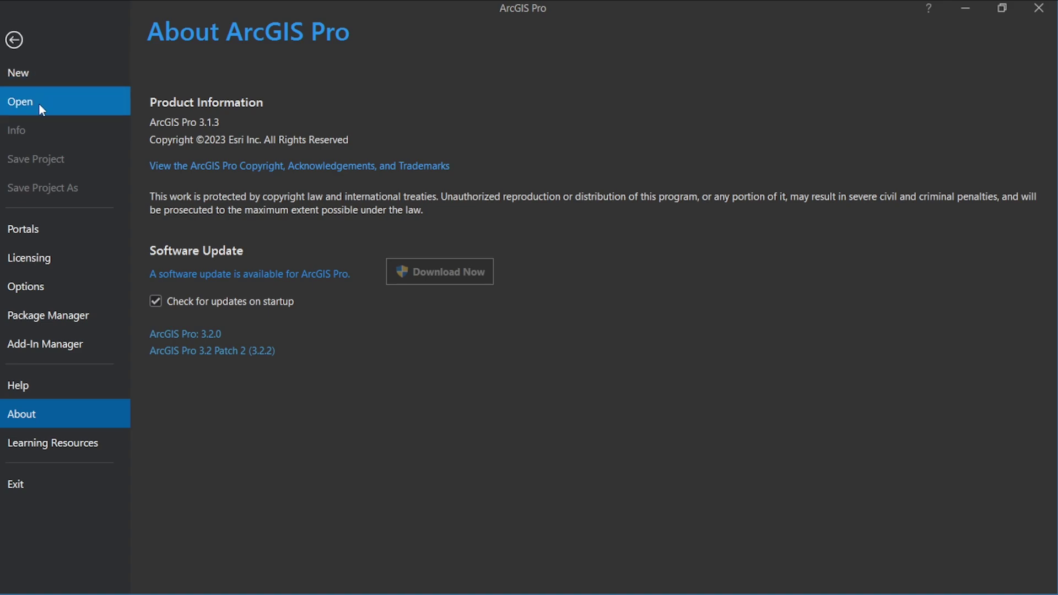
pyautogui.click(56, 230)
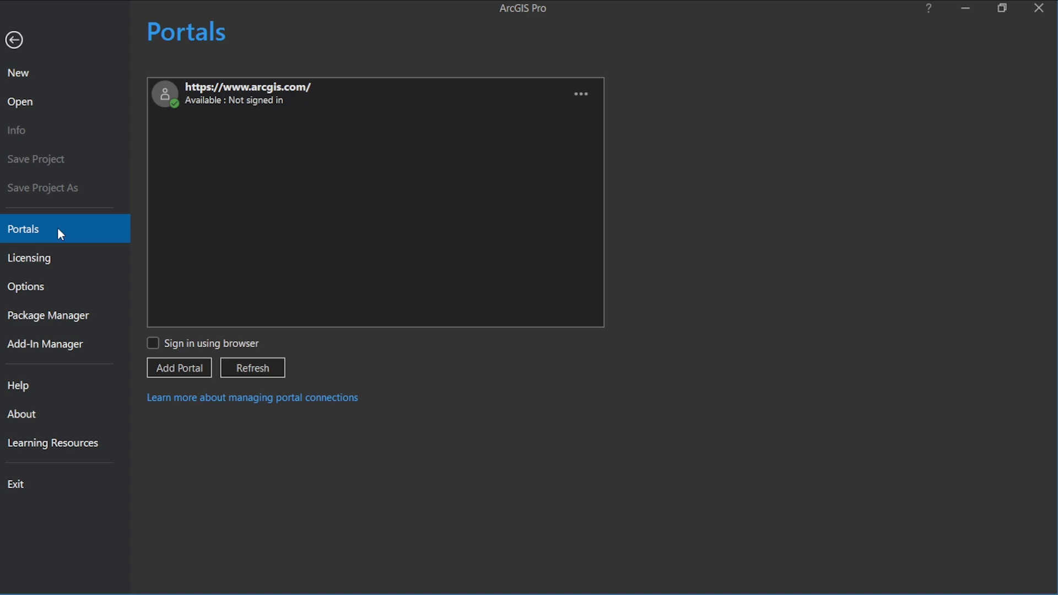
pyautogui.click(54, 260)
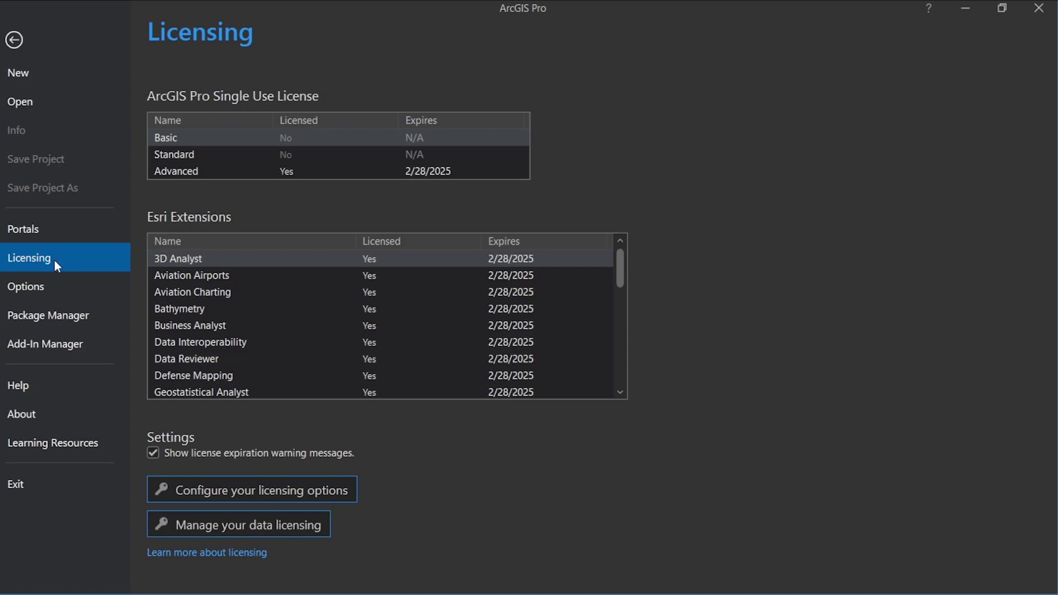
# Step: In Options > General, expand Application Theme and keep Dark as the theme
pyautogui.click(38, 289)
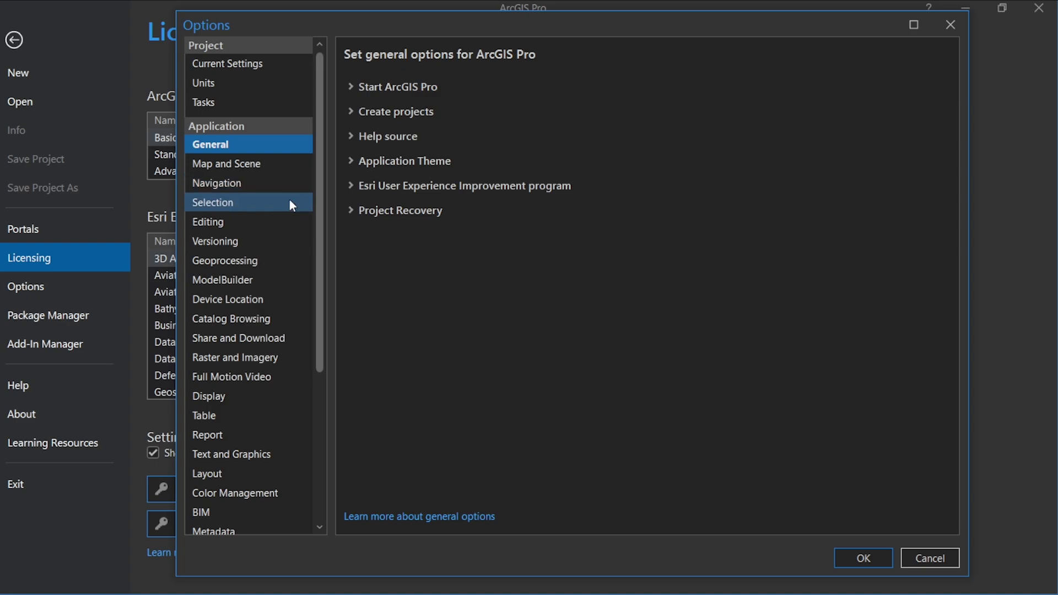
pyautogui.scroll(-5, 290, 193)
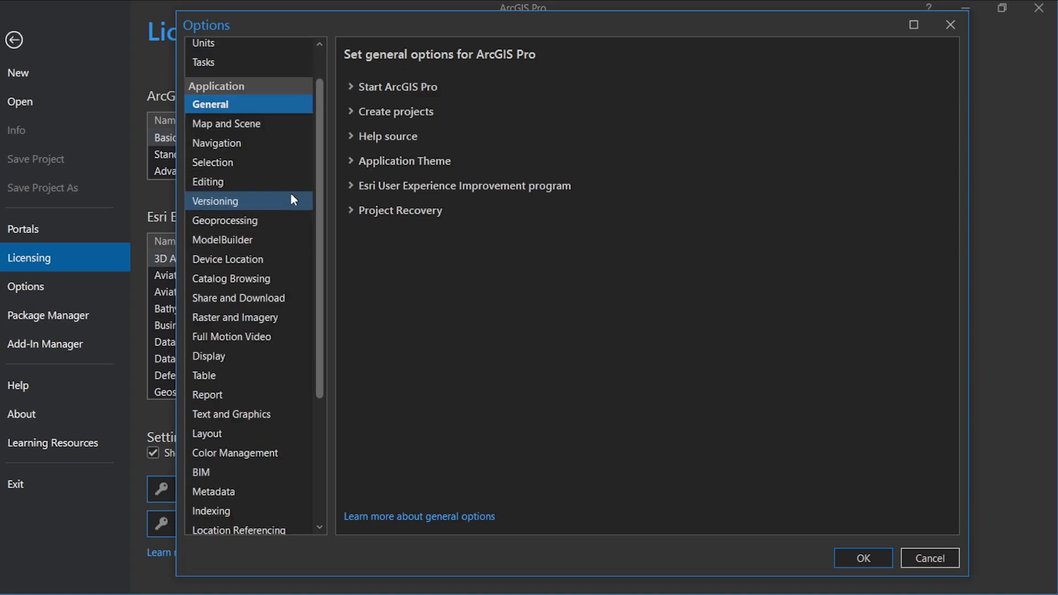
pyautogui.scroll(-2, 291, 193)
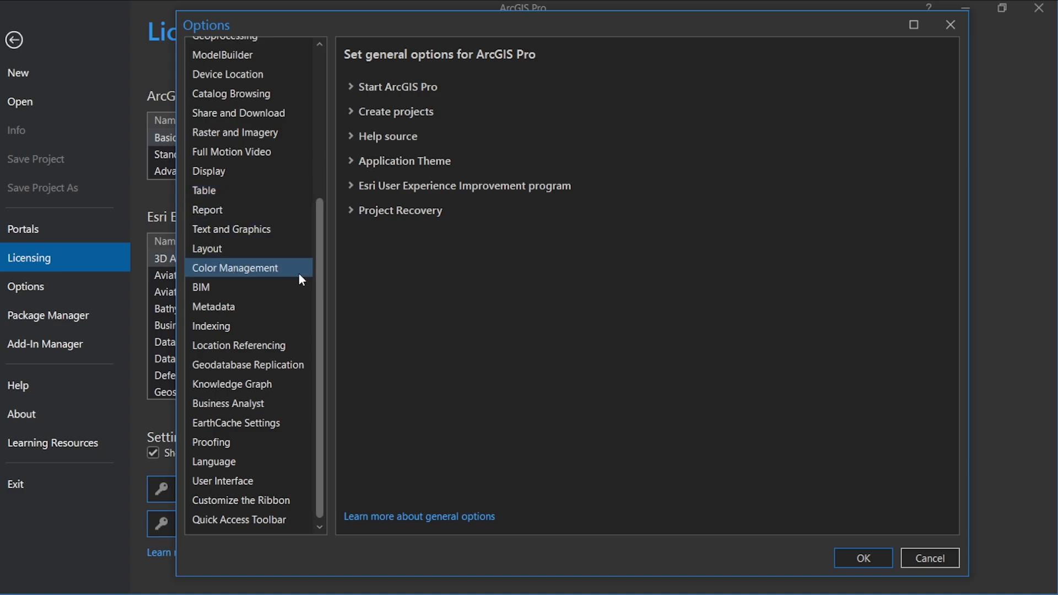
pyautogui.scroll(8, 295, 349)
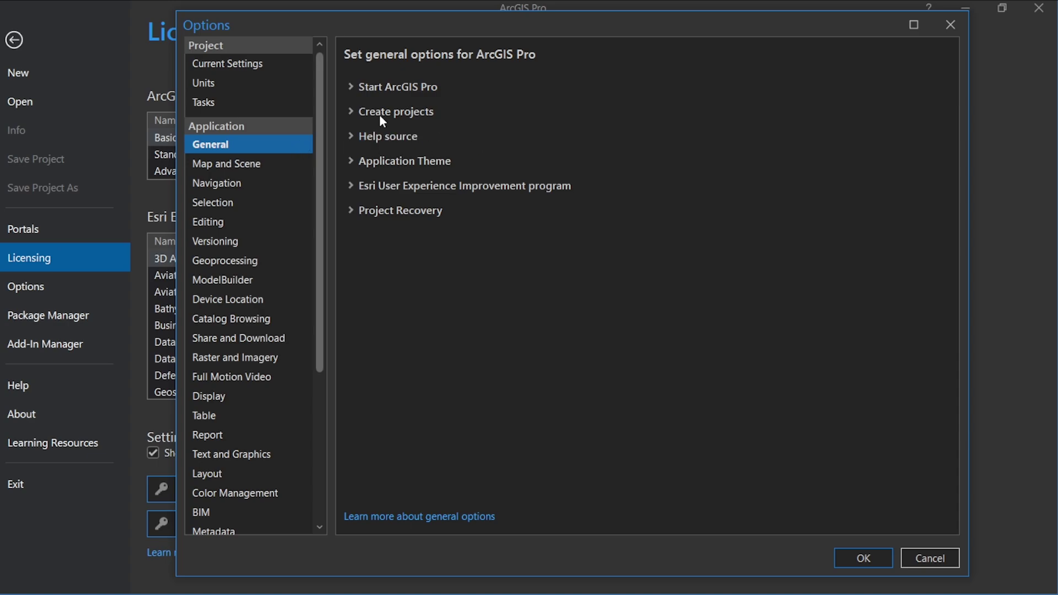
pyautogui.click(349, 161)
pyautogui.click(419, 184)
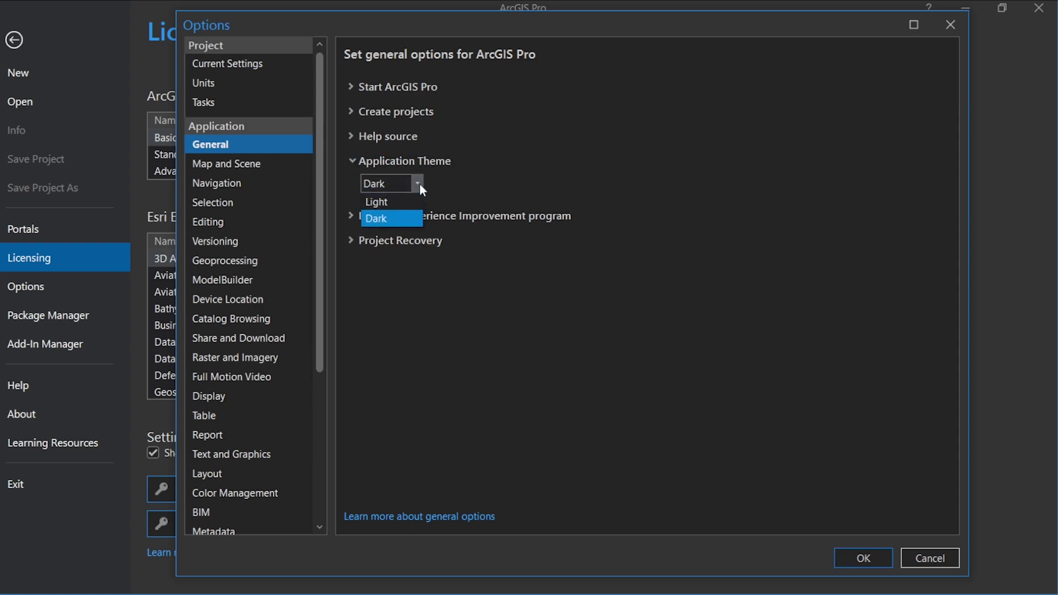
pyautogui.click(421, 214)
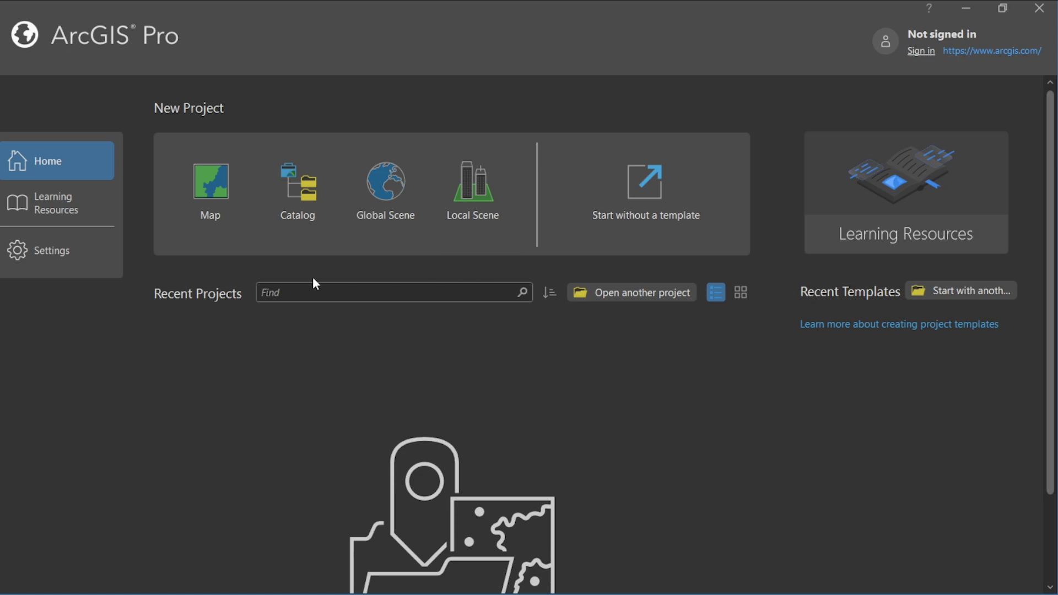
# Step: Start a Map-template project and replace the default MyProject40 name with NewProject1
pyautogui.click(219, 184)
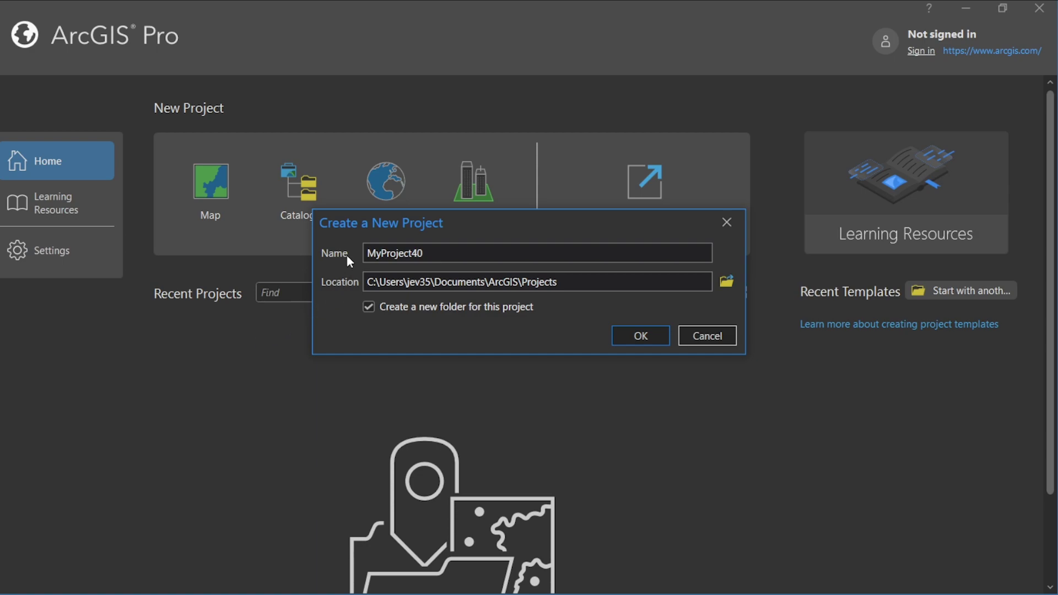
pyautogui.moveTo(432, 253); pyautogui.dragTo(312, 256)
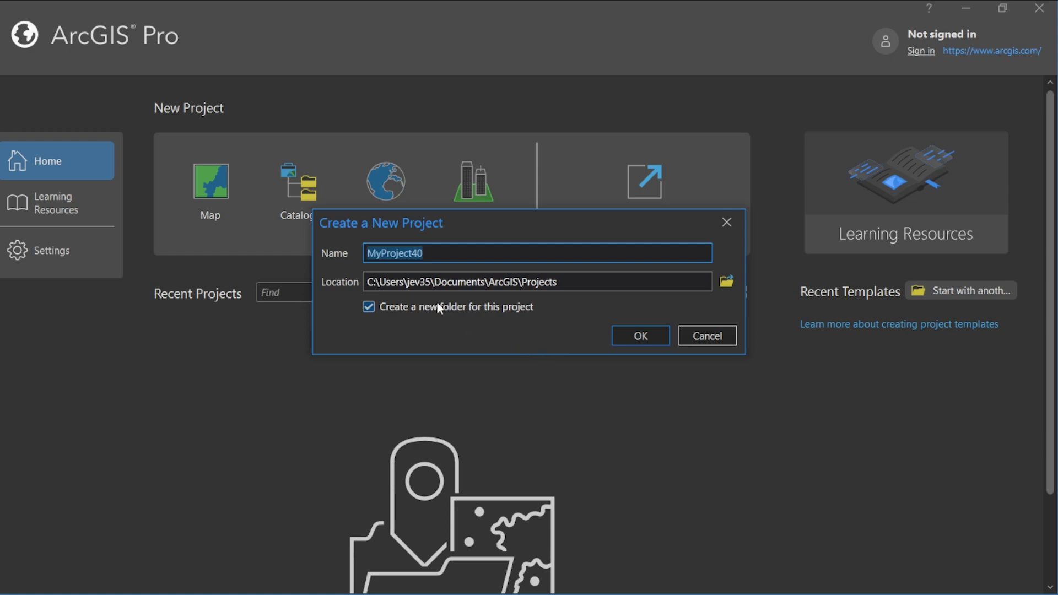
pyautogui.write('NewPro')
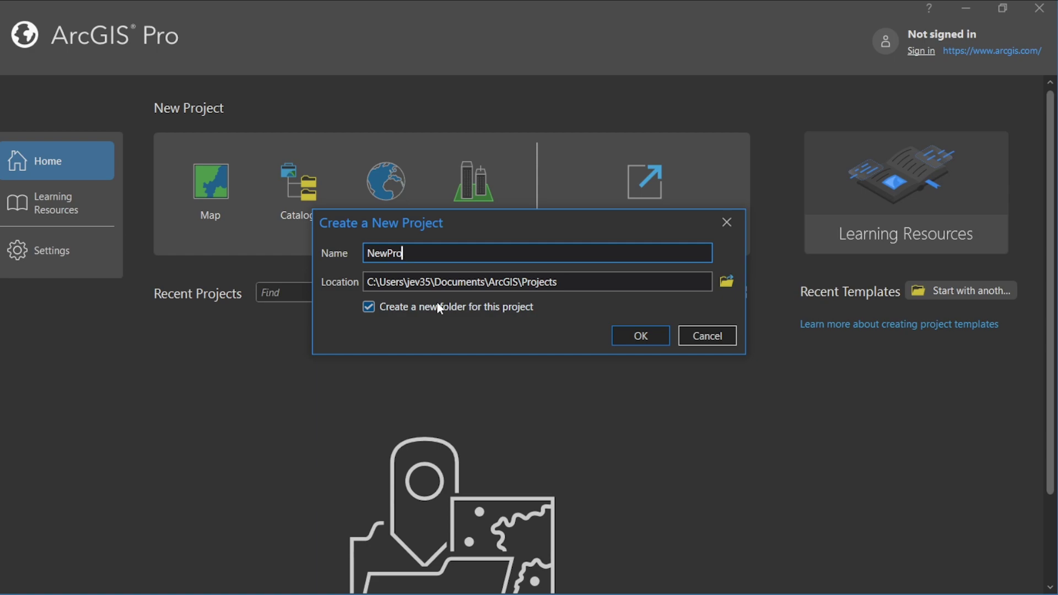
pyautogui.write('ject1')
# Step: Create NewProject1, then select its World Topographic Map and World Hillshade layers
pyautogui.click(643, 336)
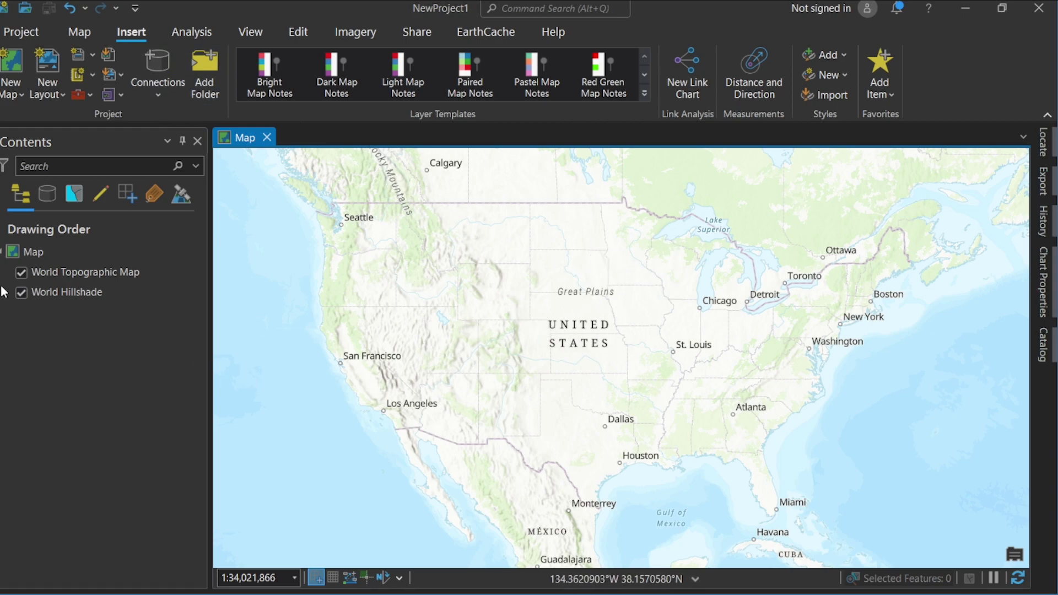
pyautogui.click(155, 276)
pyautogui.click(78, 297)
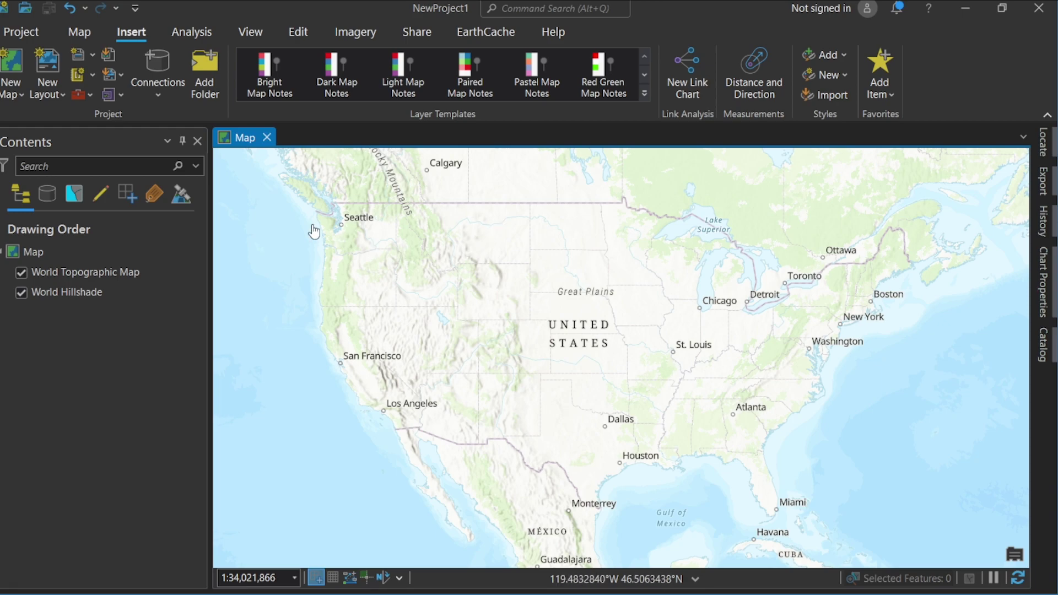
pyautogui.click(20, 34)
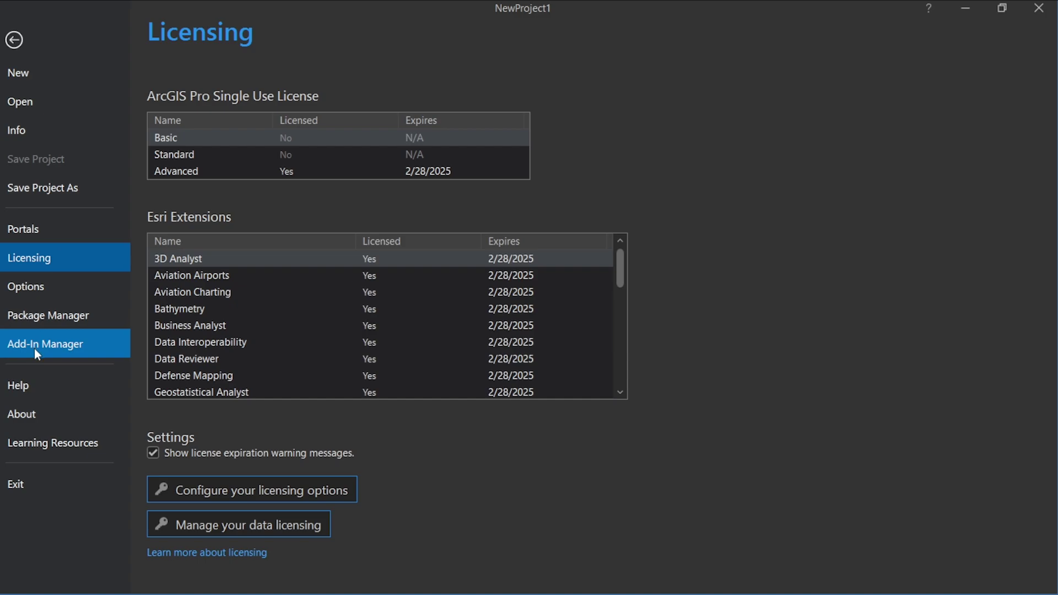
pyautogui.click(31, 420)
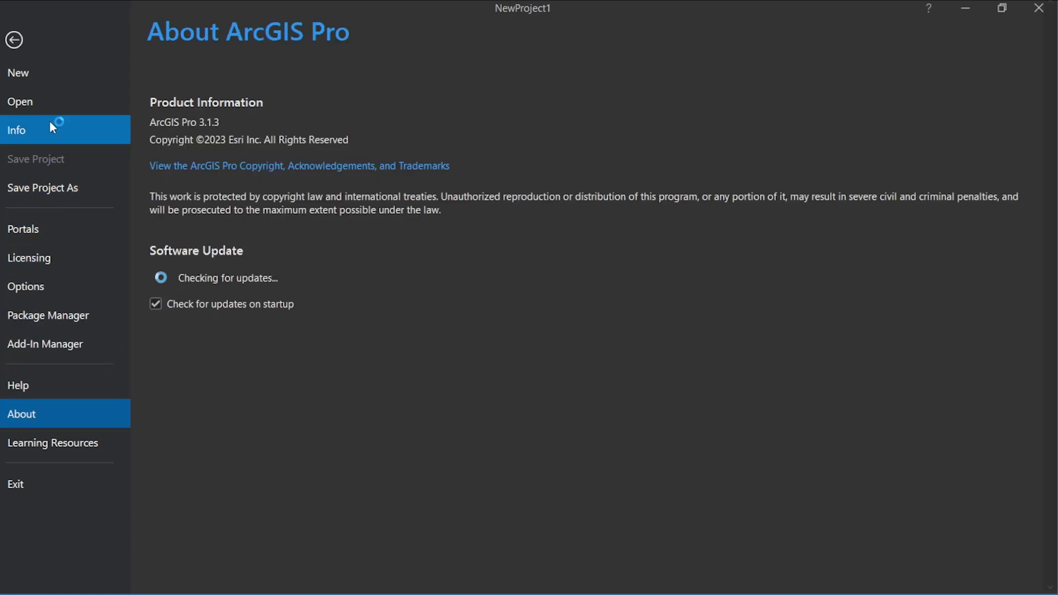
pyautogui.click(15, 38)
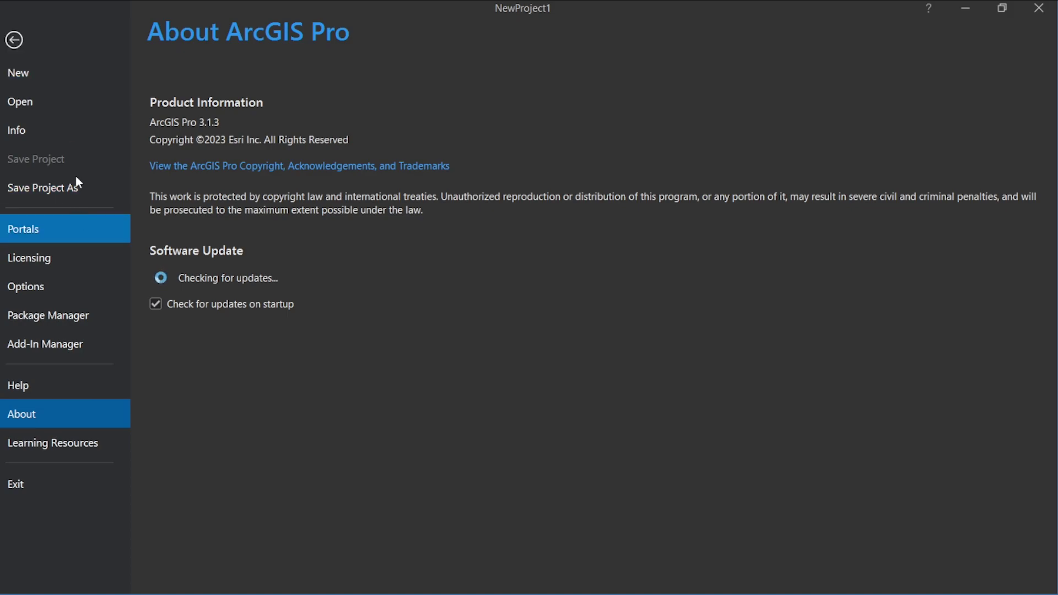
pyautogui.click(15, 41)
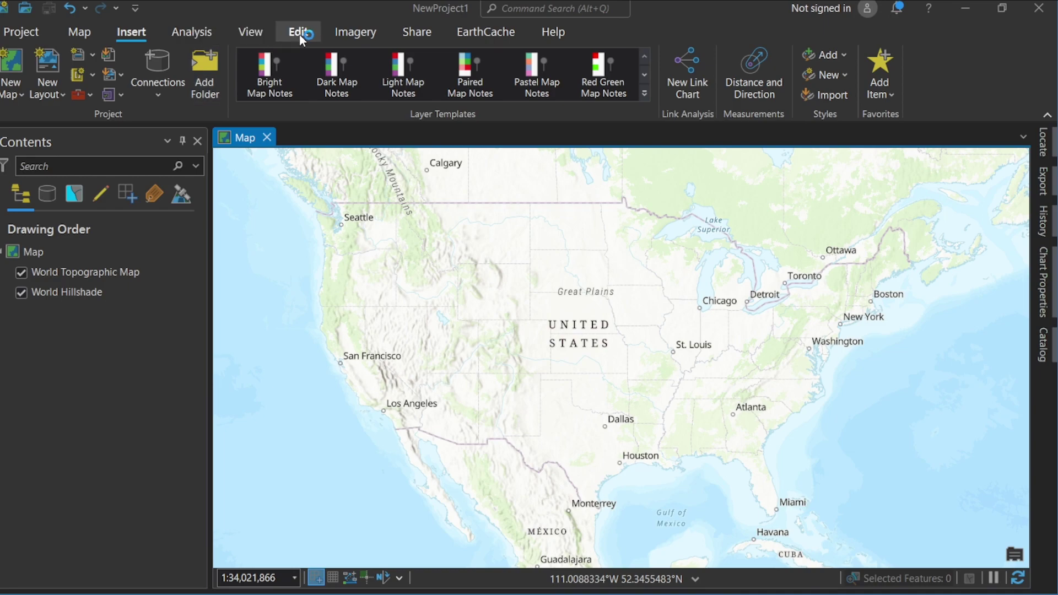
pyautogui.click(258, 34)
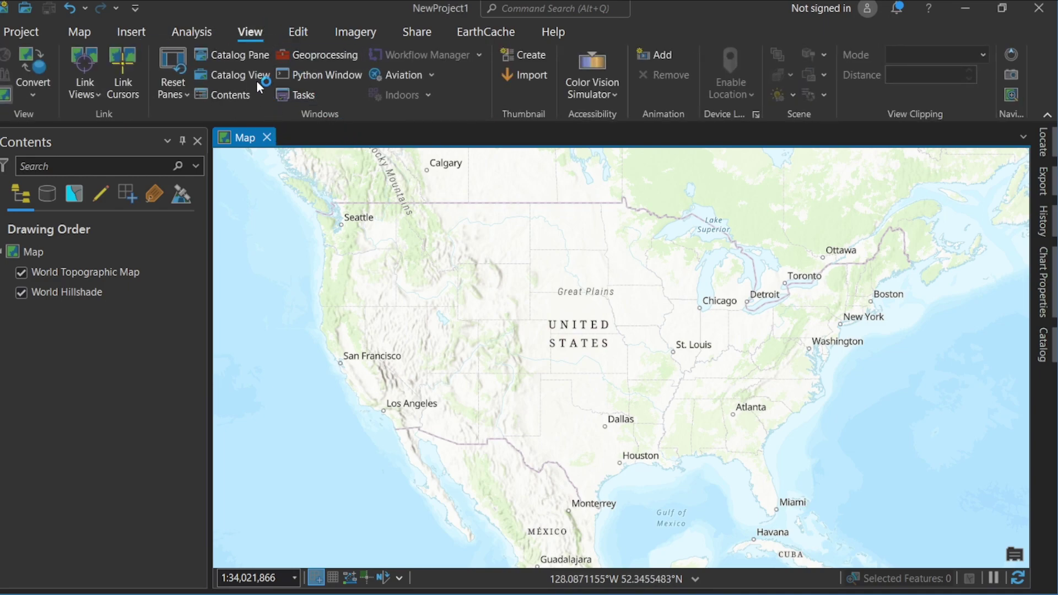
pyautogui.click(244, 57)
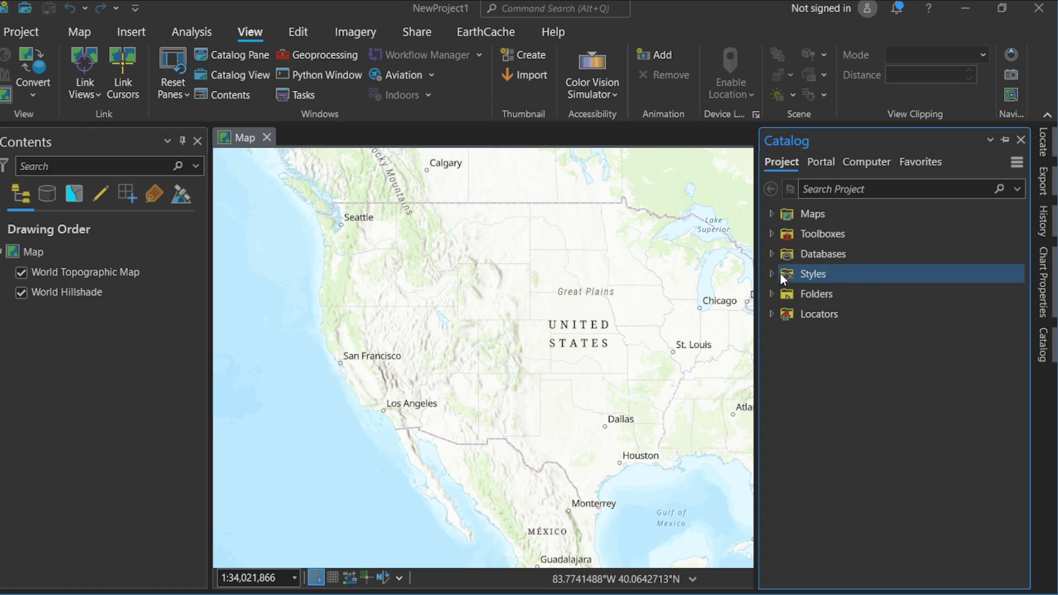
# Step: Expand Folders, NewProject1 and Databases in the Catalog to show NewProject1.gdb and NewProject1.atbx
pyautogui.click(772, 293)
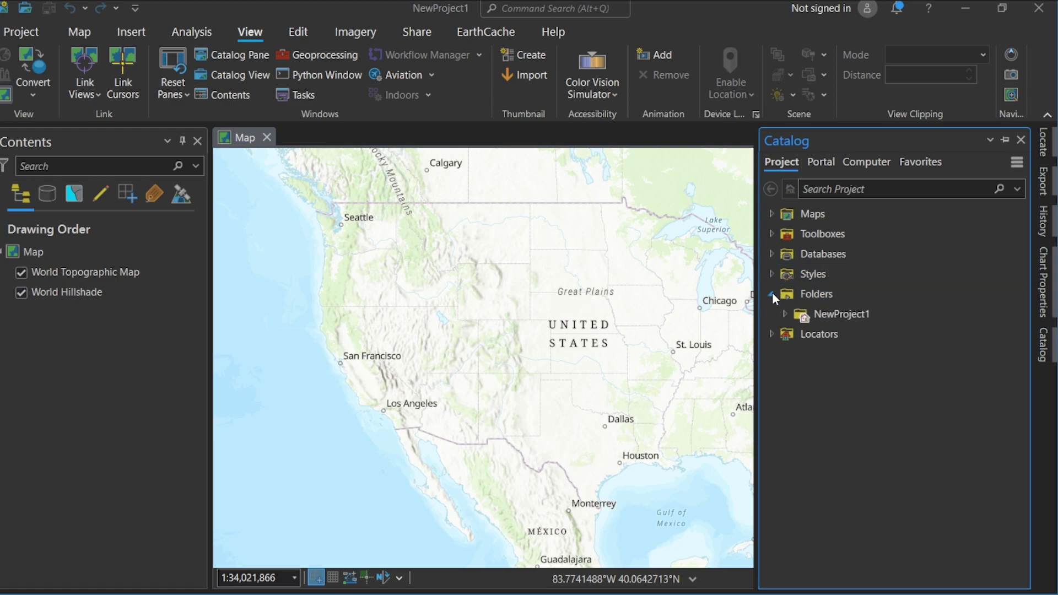
pyautogui.moveTo(867, 317)
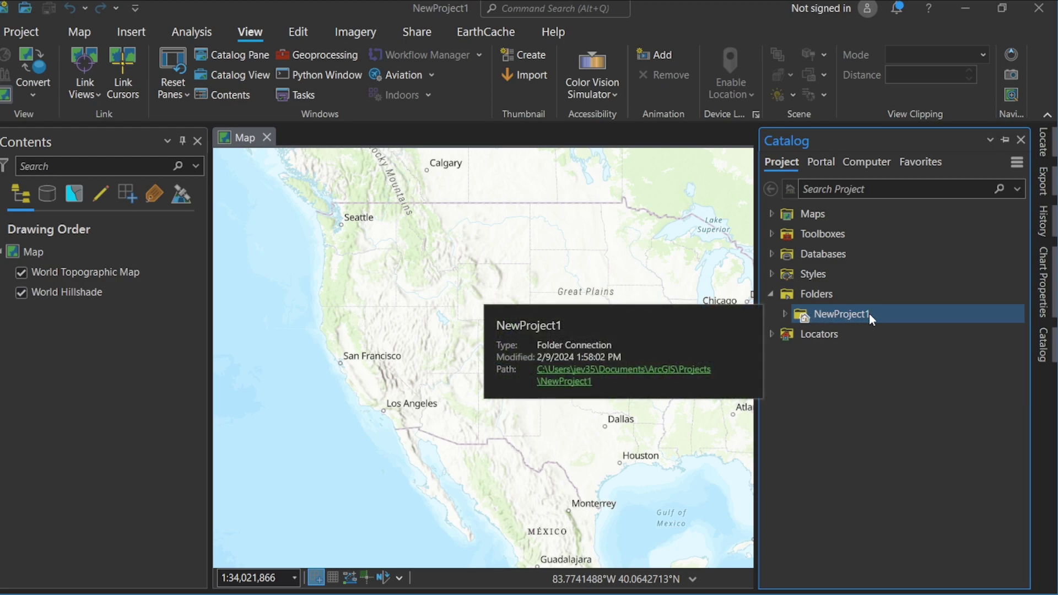
pyautogui.click(785, 314)
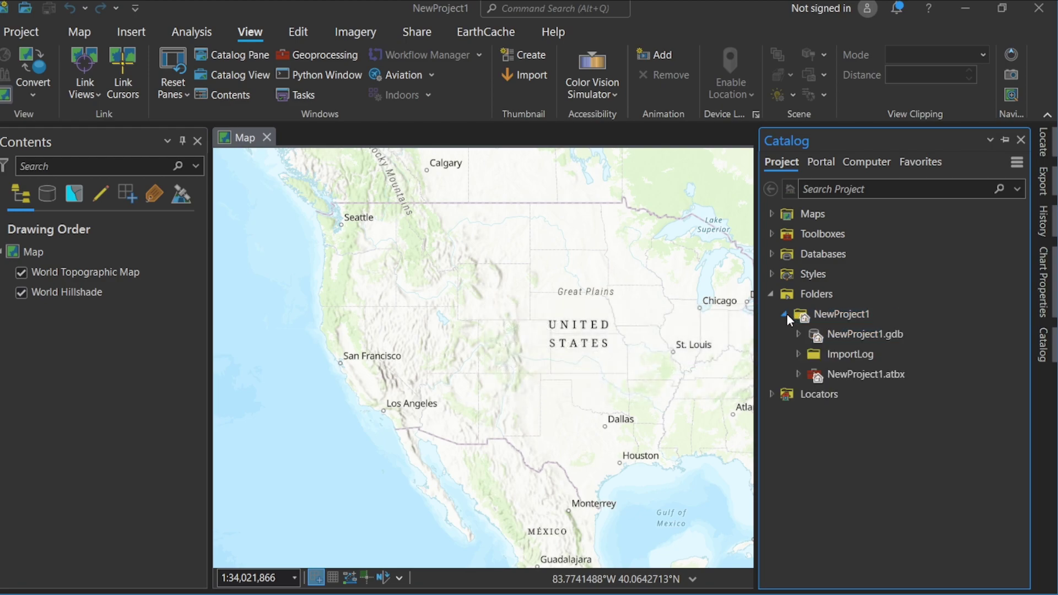
pyautogui.moveTo(853, 338)
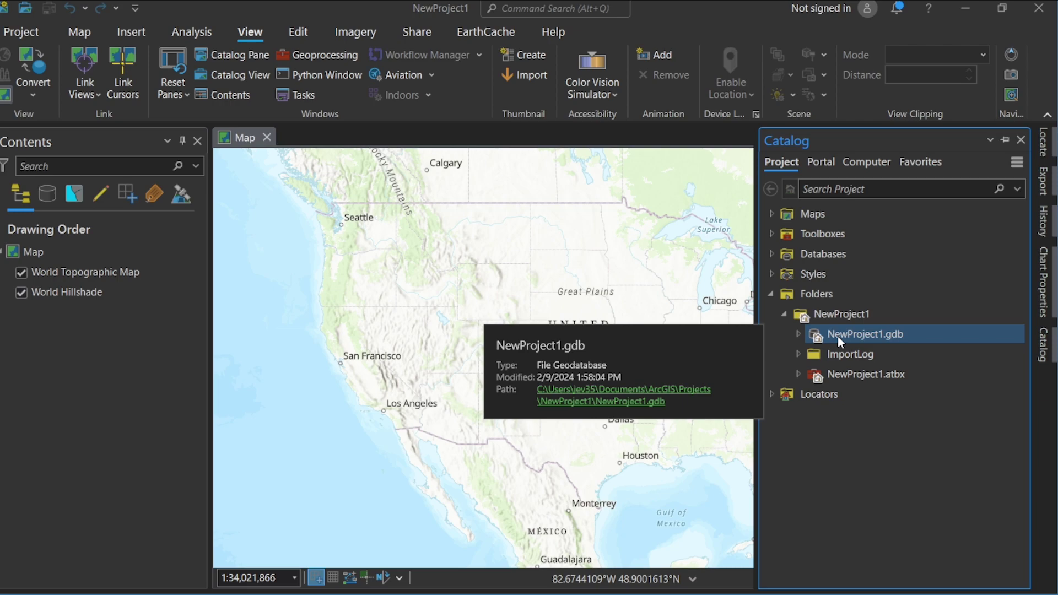
pyautogui.click(772, 254)
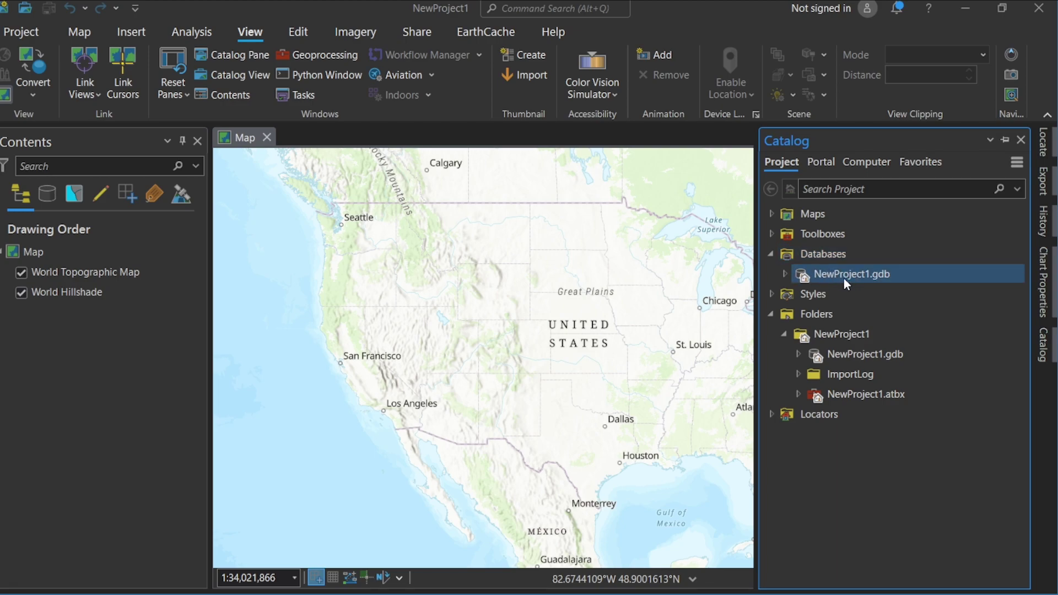
pyautogui.rightClick(793, 252)
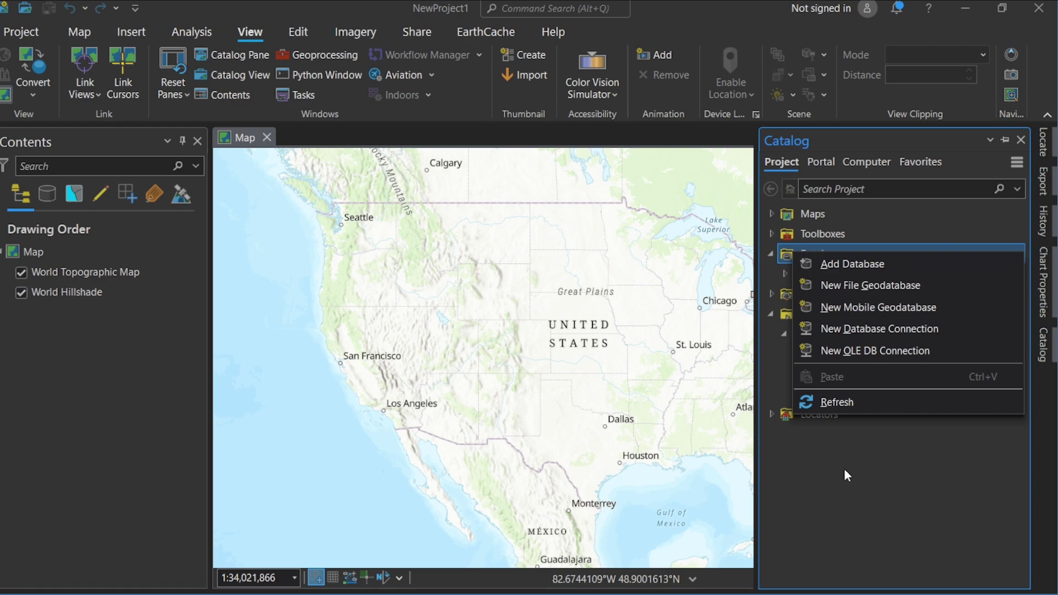
pyautogui.press('Escape')
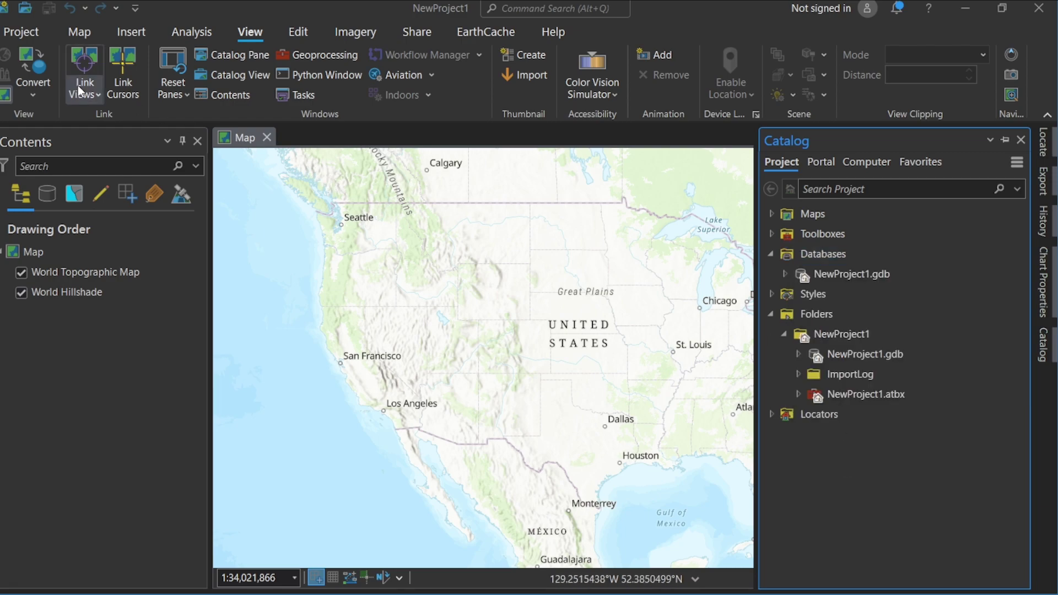
# Step: From the Project backstage, open Options and expand the Start ArcGIS Pro settings
pyautogui.click(21, 32)
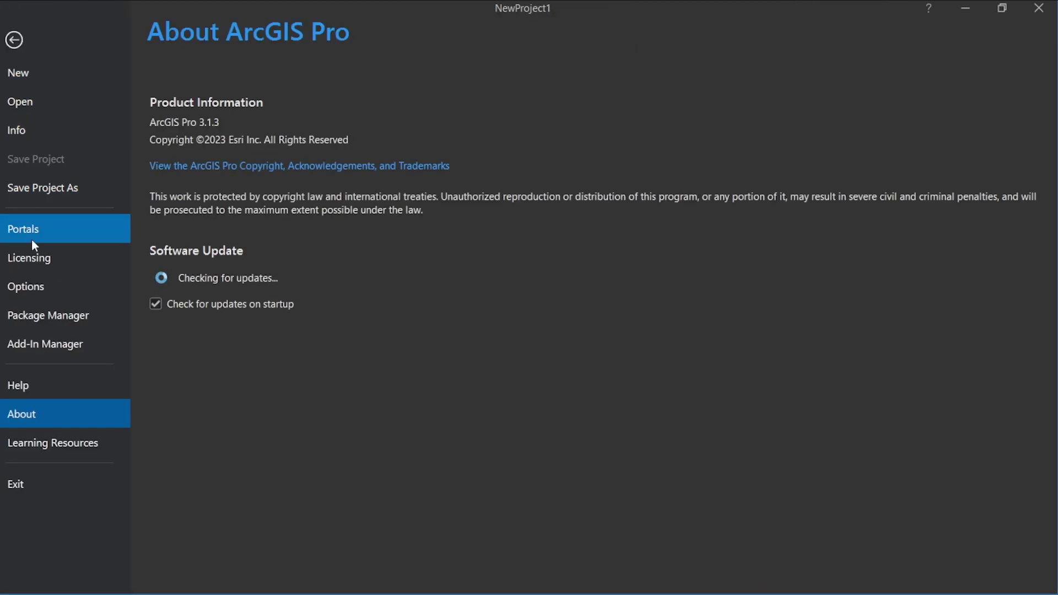
pyautogui.click(23, 286)
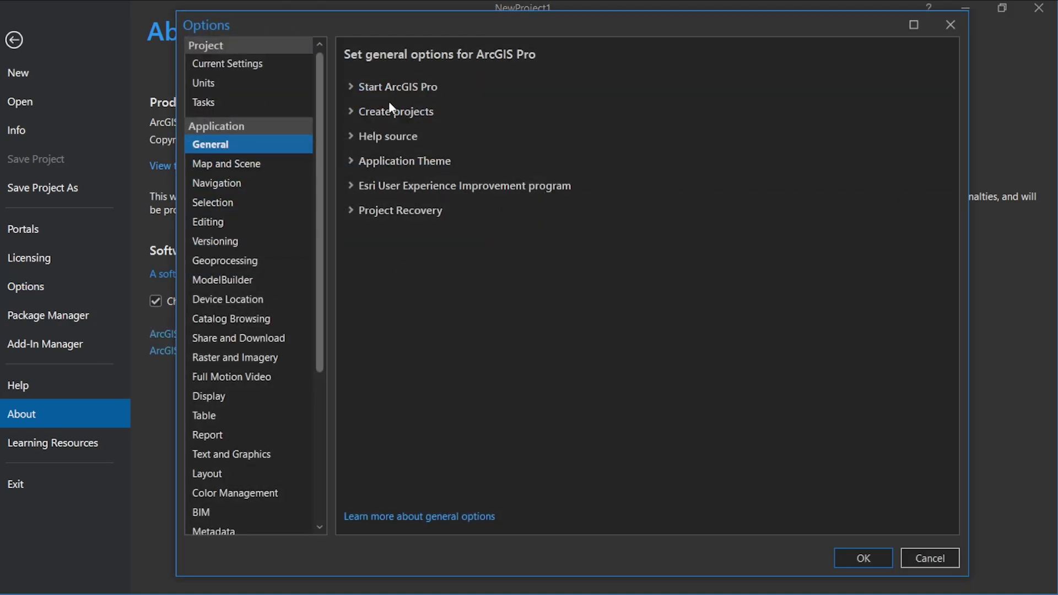
pyautogui.click(351, 87)
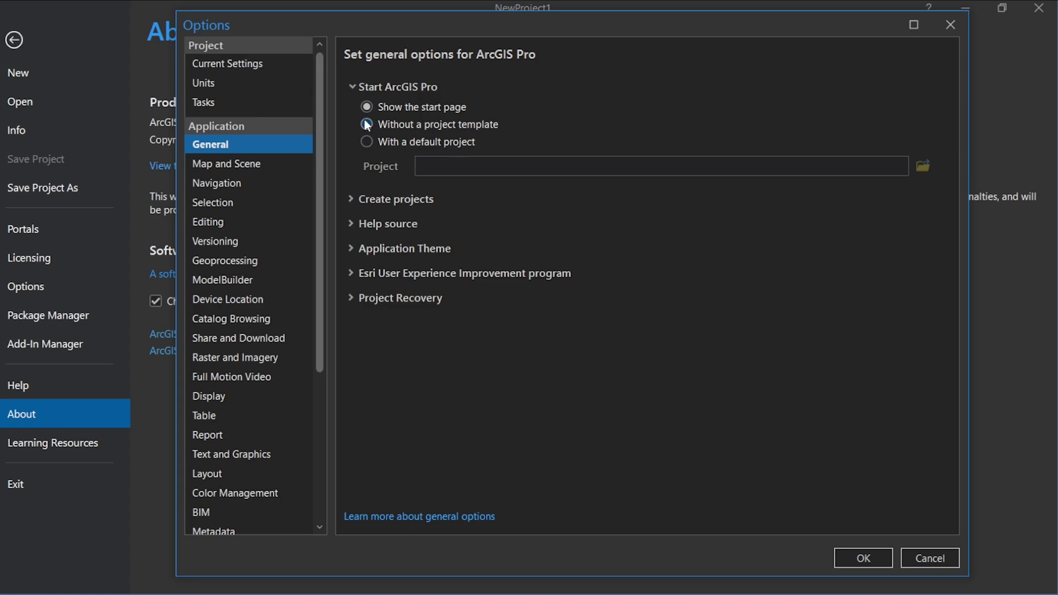
# Step: Under Map and Scene options, choose Custom Basemap and keep Imagery as the basemap
pyautogui.click(352, 86)
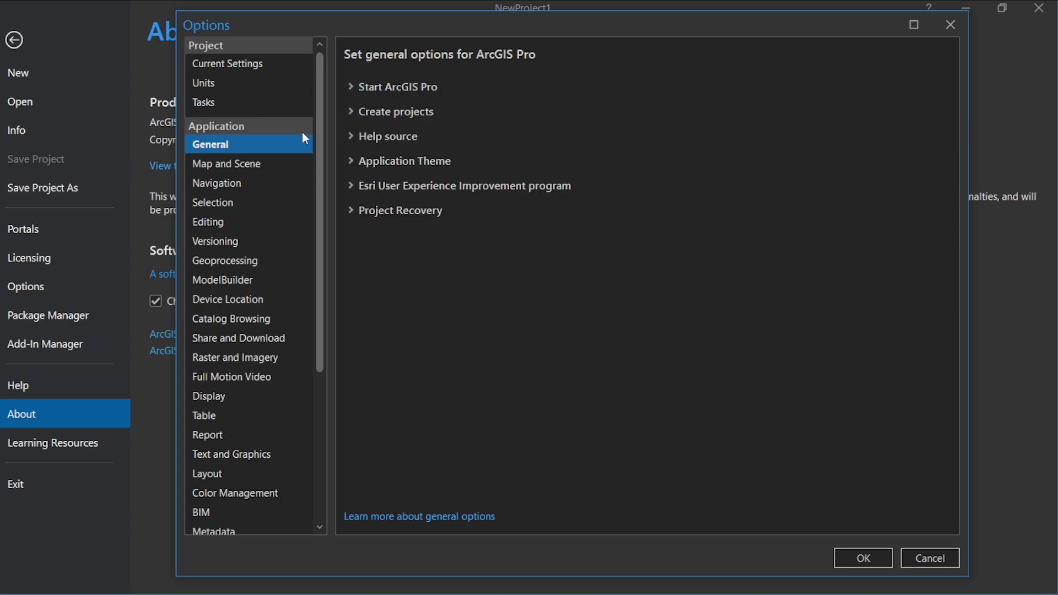
pyautogui.click(242, 167)
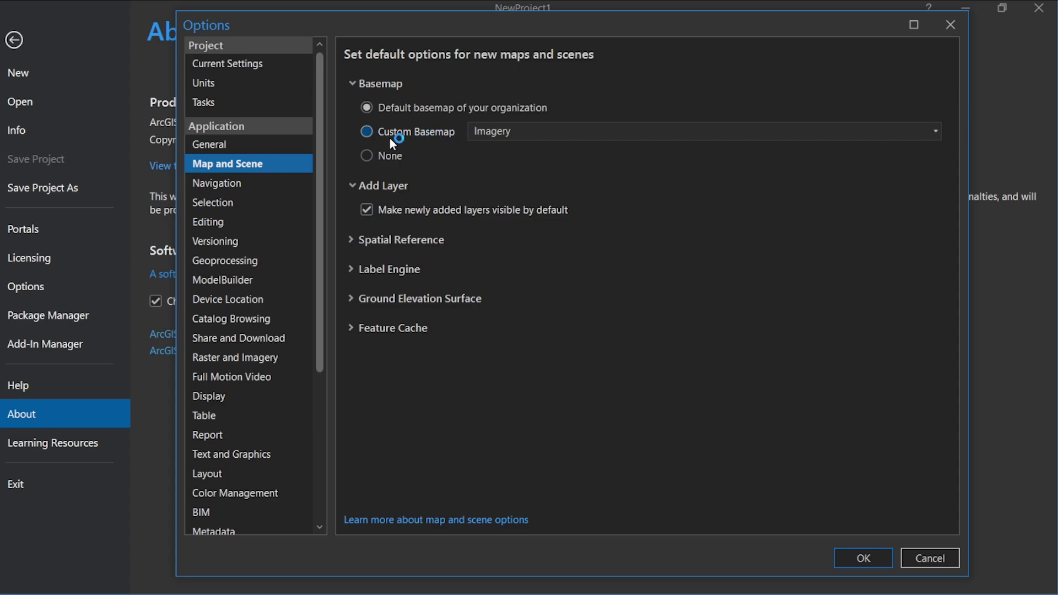
pyautogui.click(365, 134)
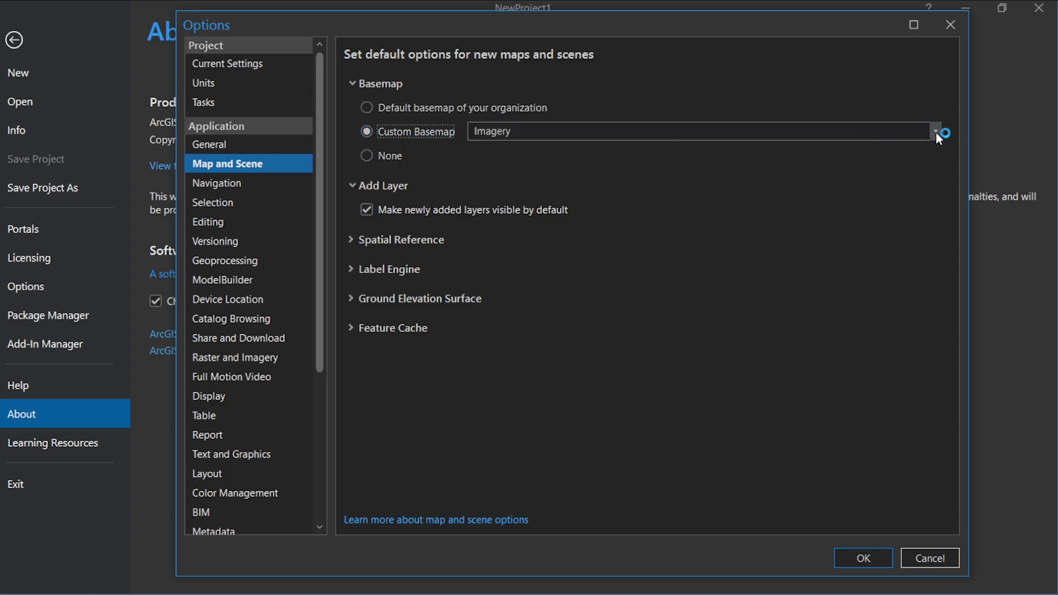
pyautogui.scroll(-2, 649, 238)
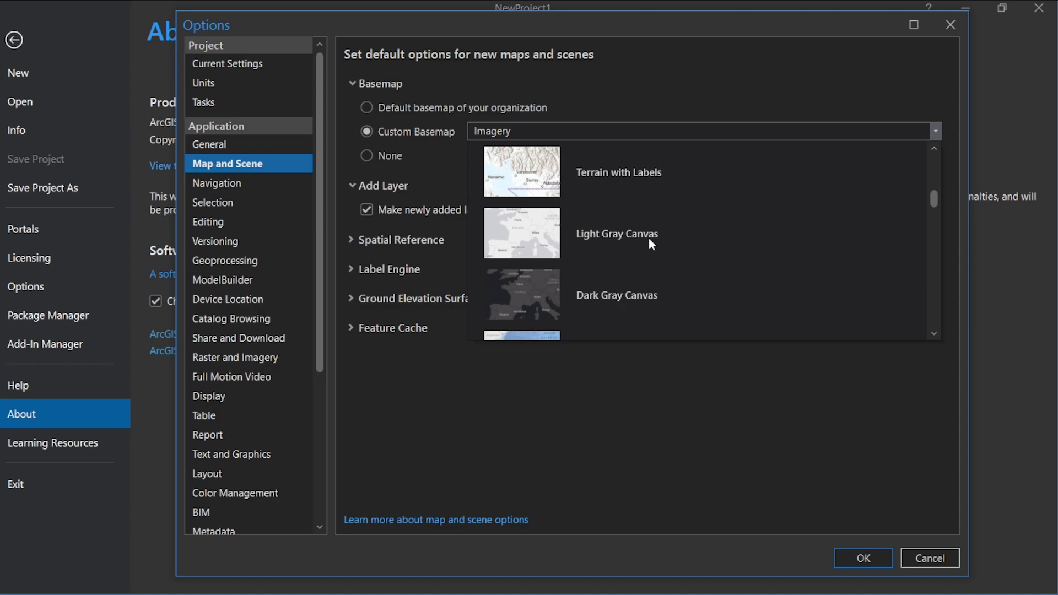
pyautogui.scroll(-10, 650, 237)
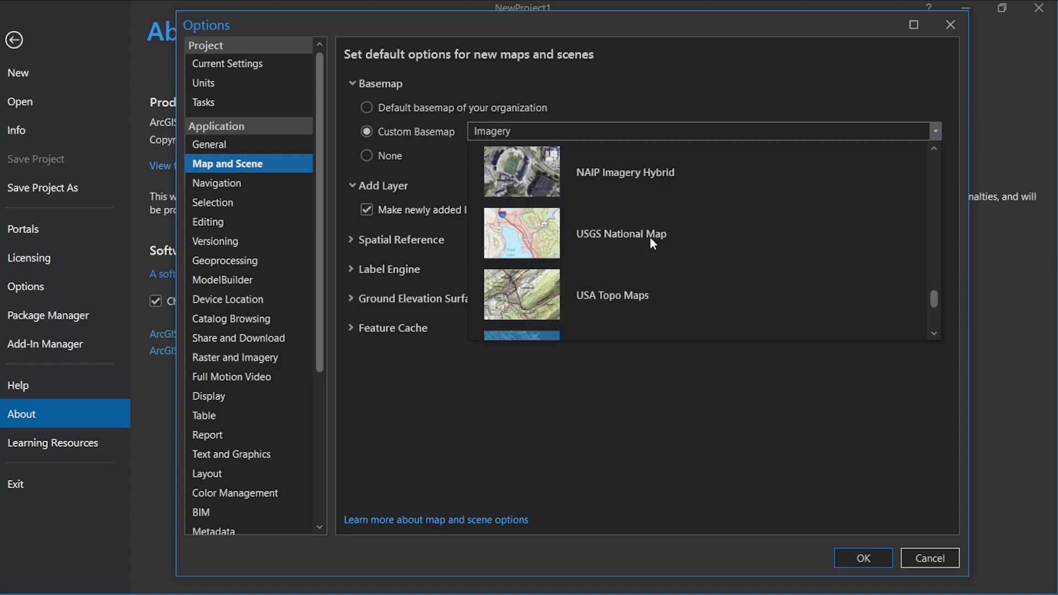
pyautogui.scroll(12, 650, 236)
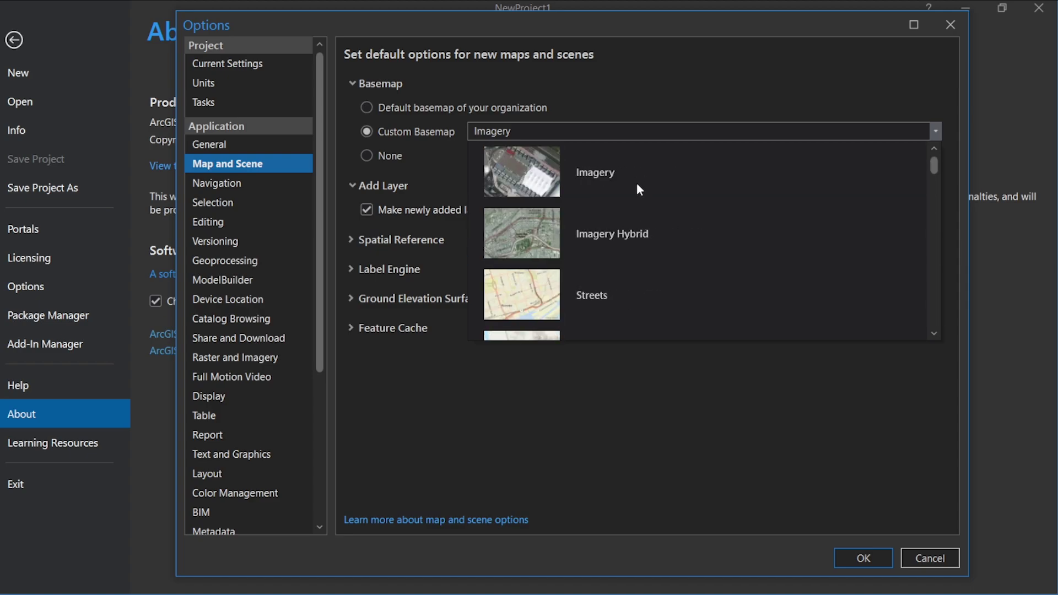
pyautogui.click(615, 84)
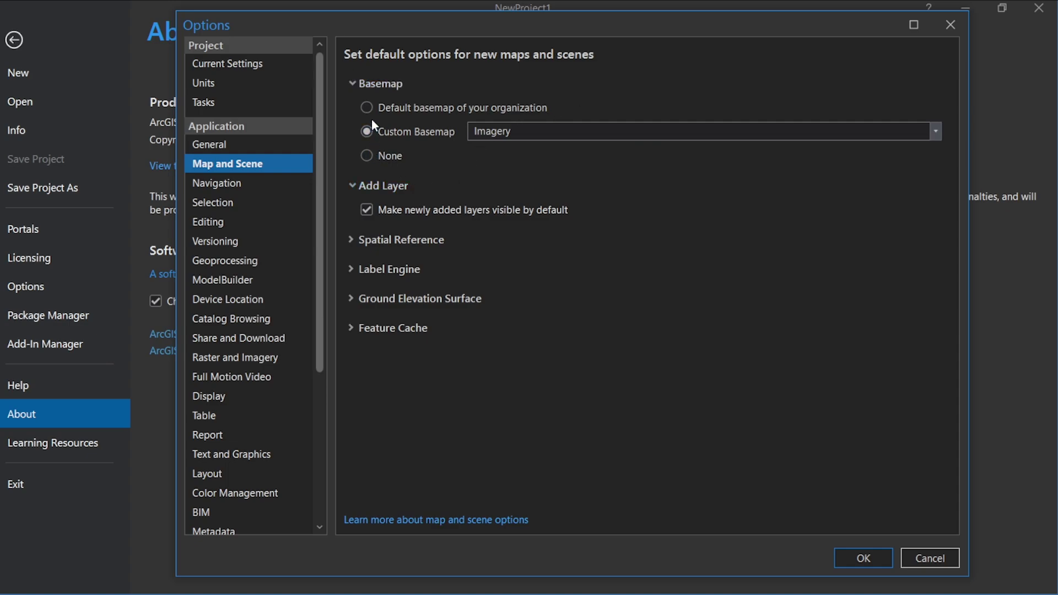
# Step: Return to General options and expand the Create projects section
pyautogui.click(217, 146)
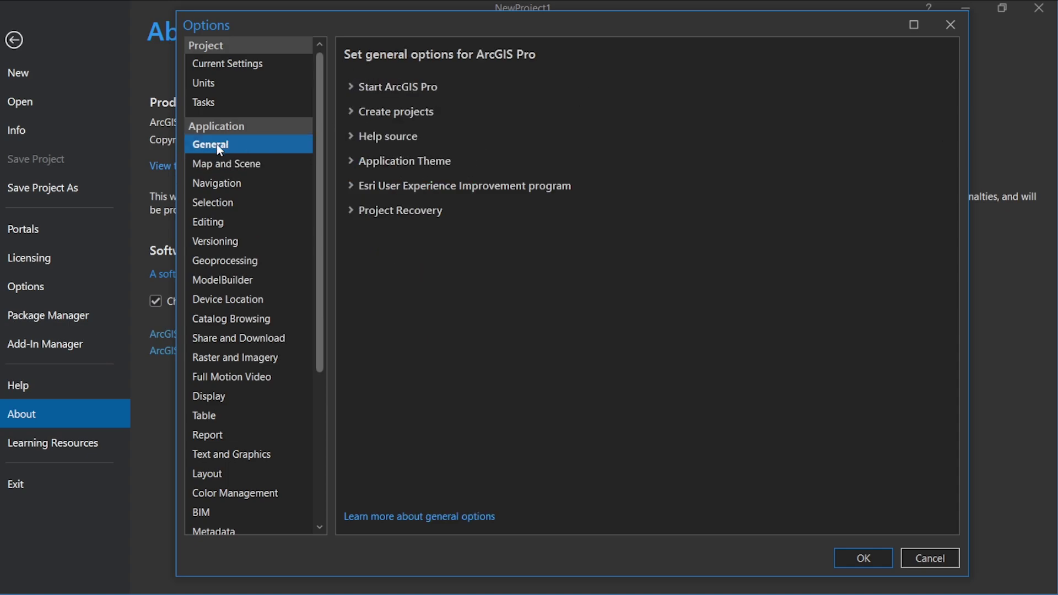
pyautogui.click(353, 115)
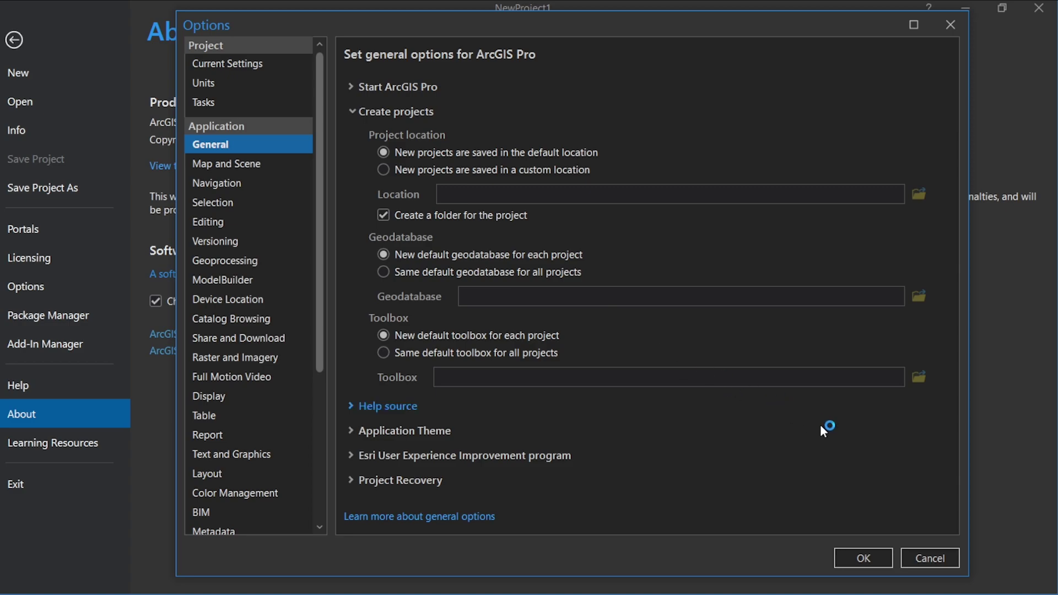
# Step: Cancel the Options changes and go back to NewProject1's topographic map
pyautogui.click(937, 558)
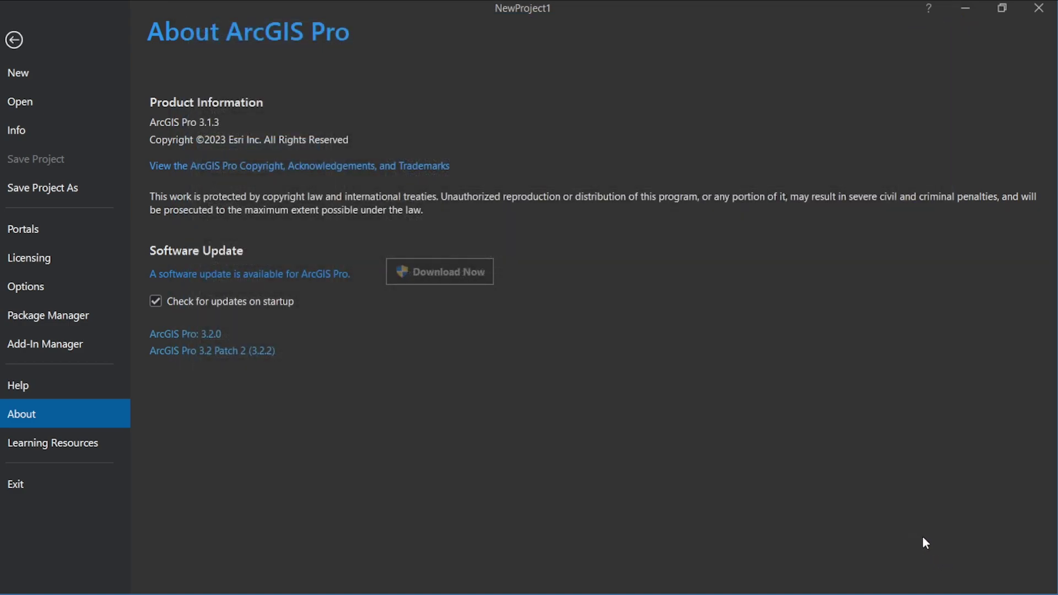
pyautogui.click(17, 41)
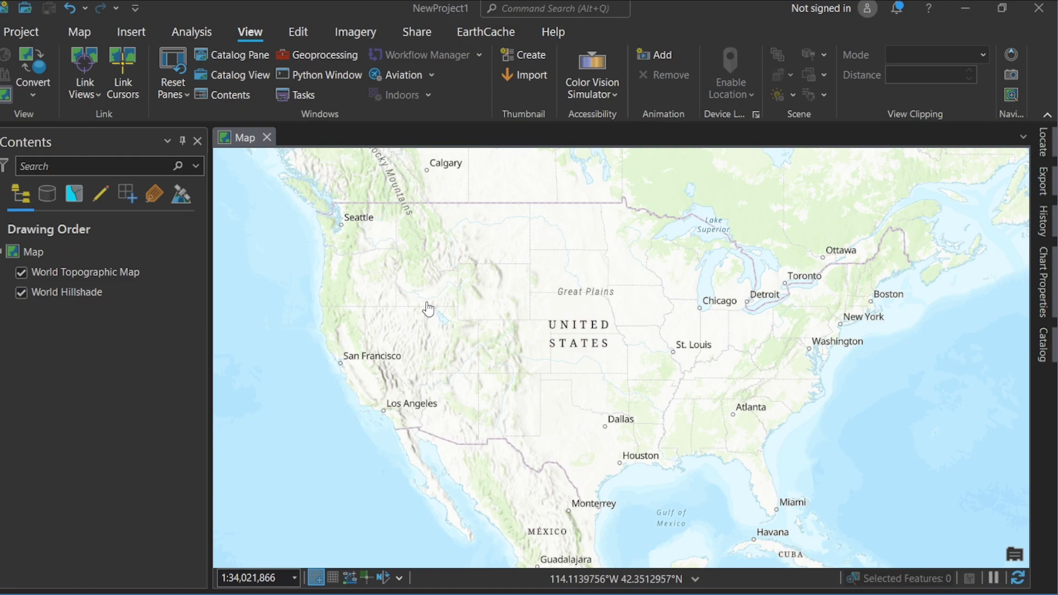